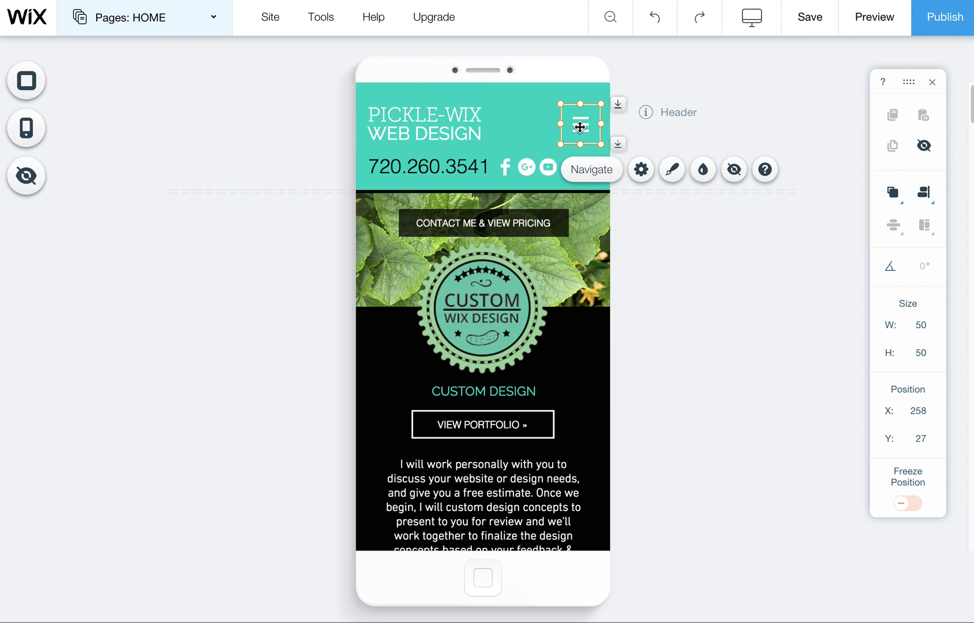
- Switch to the desktop layout, then return to editing the mobile layout
{"action": "left_click", "coordinate": [752, 17]}
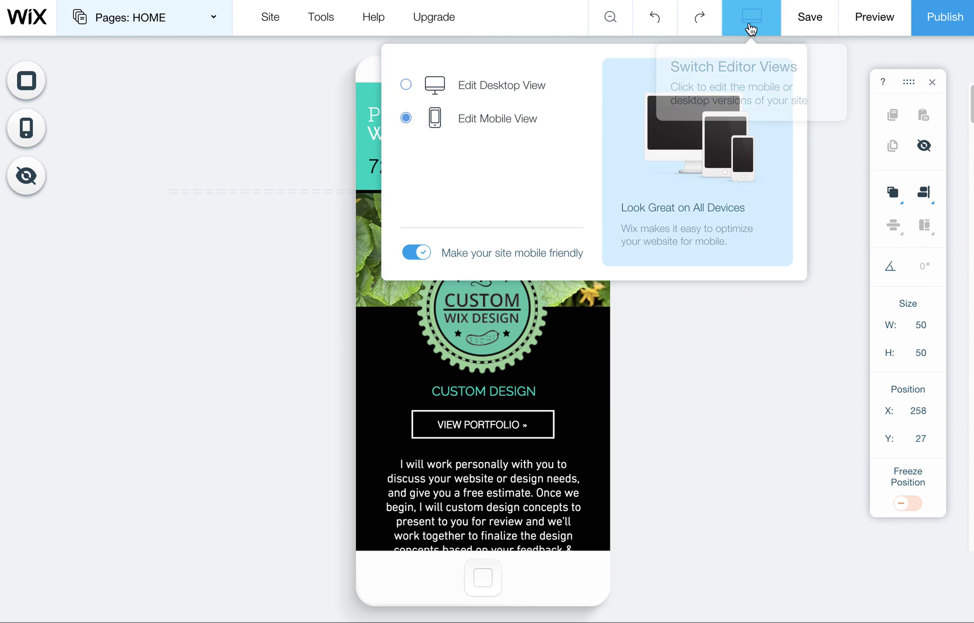
{"action": "left_click", "coordinate": [495, 91]}
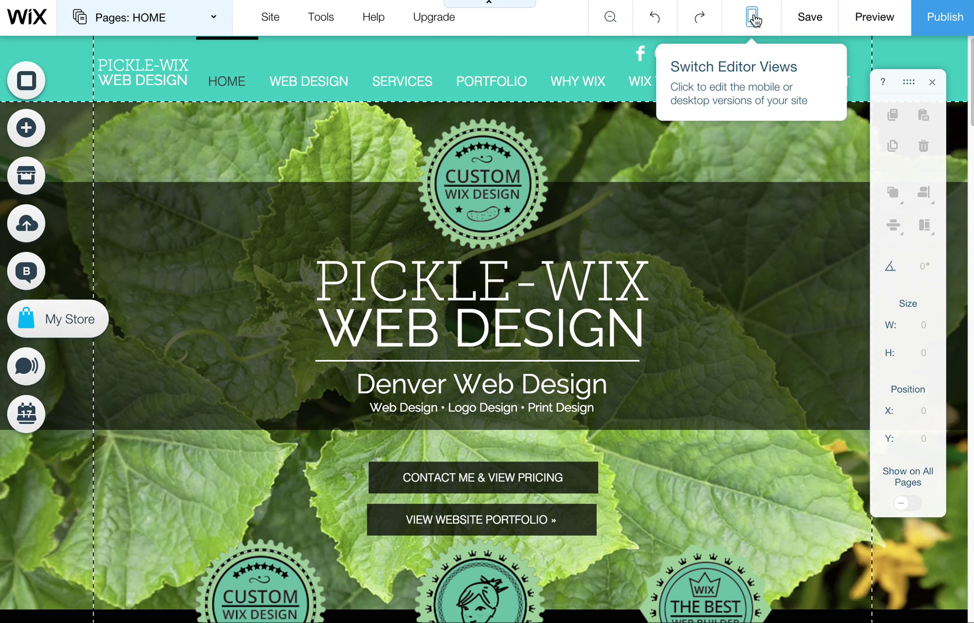
{"action": "left_click", "coordinate": [753, 20]}
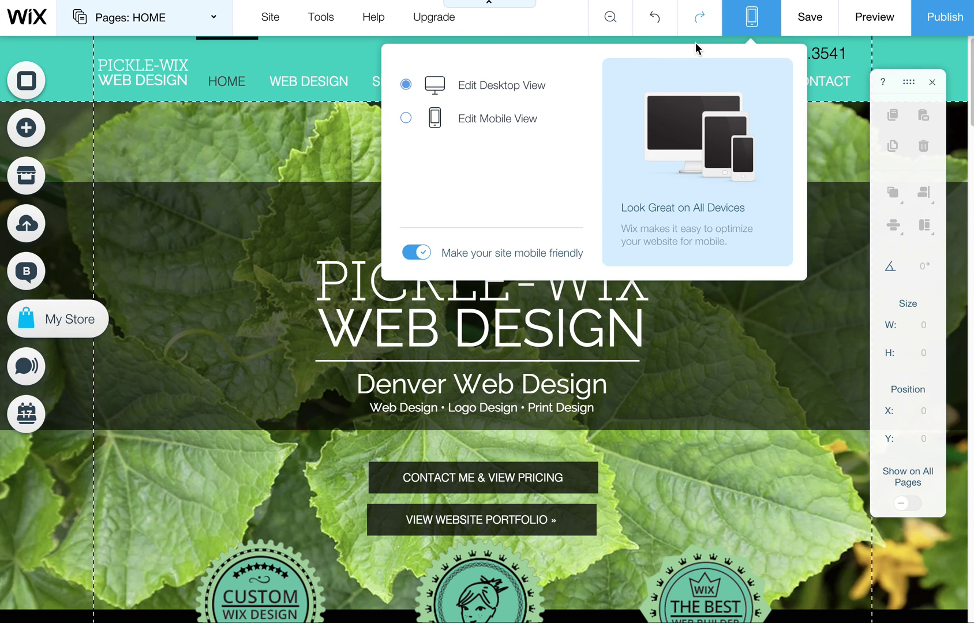
{"action": "left_click", "coordinate": [406, 119]}
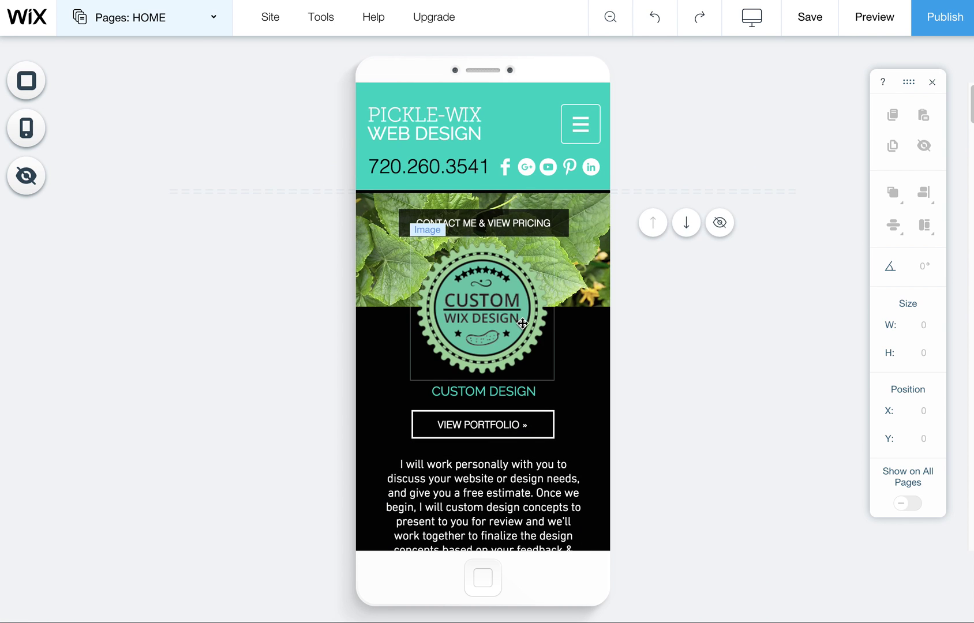
- Enlarge and restore the paragraph's text size below VIEW PORTFOLIO, then nudge it slightly up-left
{"action": "left_click", "coordinate": [488, 486]}
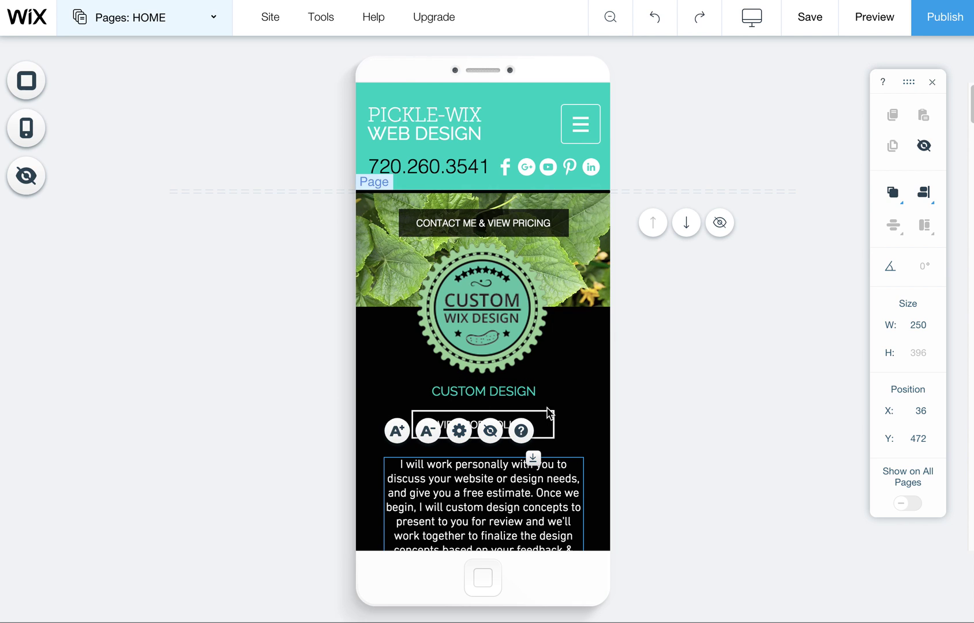
{"action": "left_click", "coordinate": [397, 431]}
{"action": "left_click", "coordinate": [428, 433]}
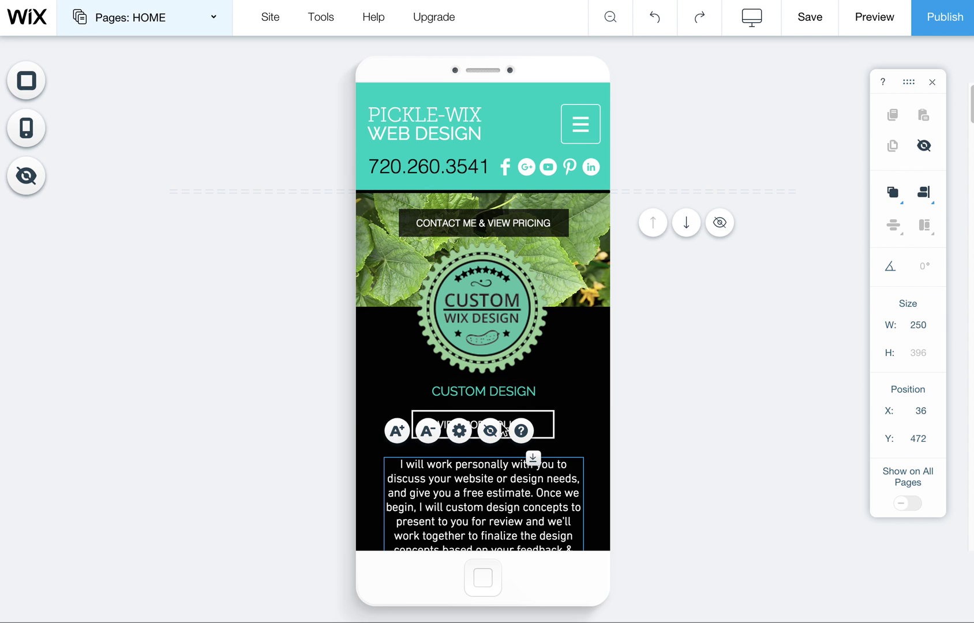
{"action": "mouse_move", "coordinate": [514, 490]}
{"action": "left_mouse_down"}
{"action": "mouse_move", "coordinate": [556, 491]}
{"action": "mouse_move", "coordinate": [499, 489]}
{"action": "mouse_move", "coordinate": [509, 488]}
{"action": "left_mouse_up"}
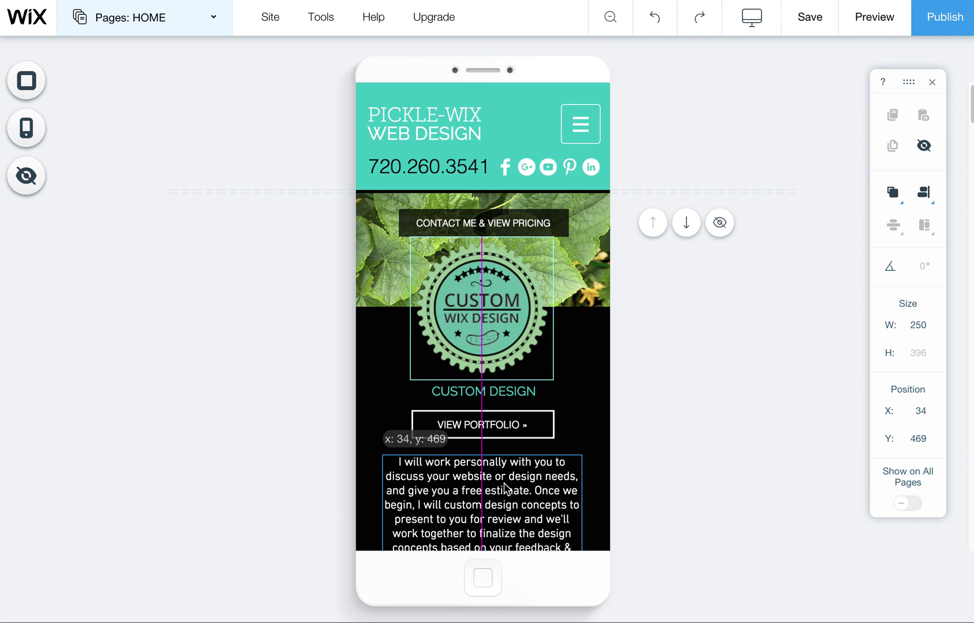
- Scroll back up to the header and select the hamburger mobile menu icon
{"action": "scroll", "coordinate": [519, 485], "scroll_direction": "down", "scroll_amount": 10}
{"action": "scroll", "coordinate": [528, 481], "scroll_direction": "up", "scroll_amount": 10}
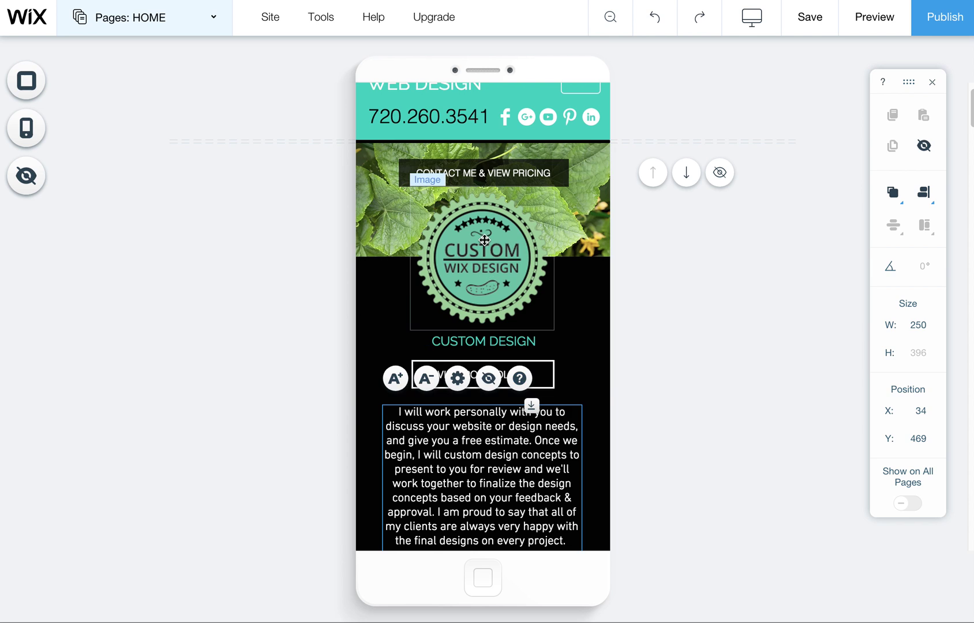
{"action": "scroll", "coordinate": [534, 325], "scroll_direction": "up", "scroll_amount": 1}
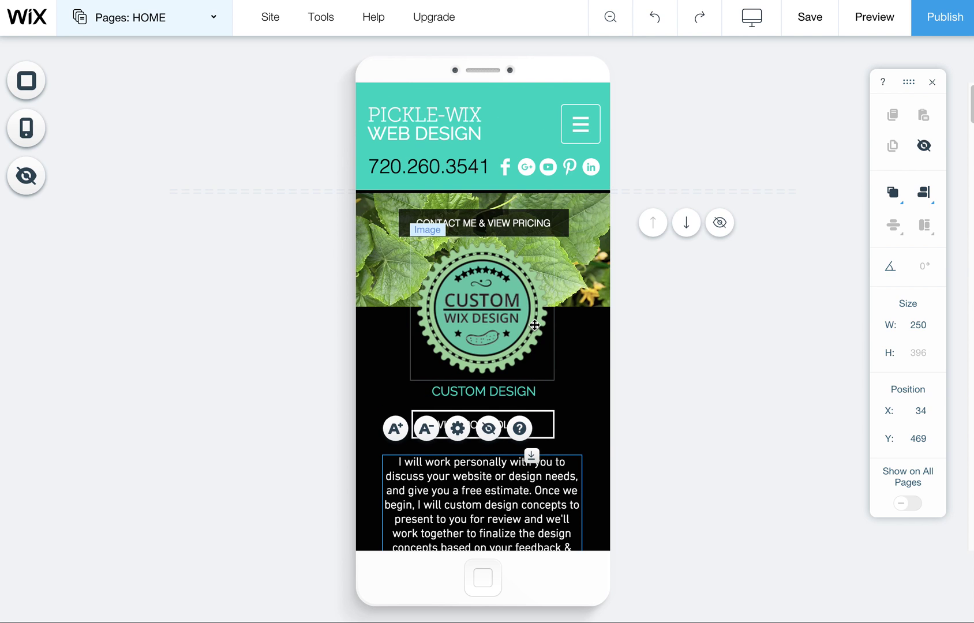
{"action": "left_click", "coordinate": [573, 131]}
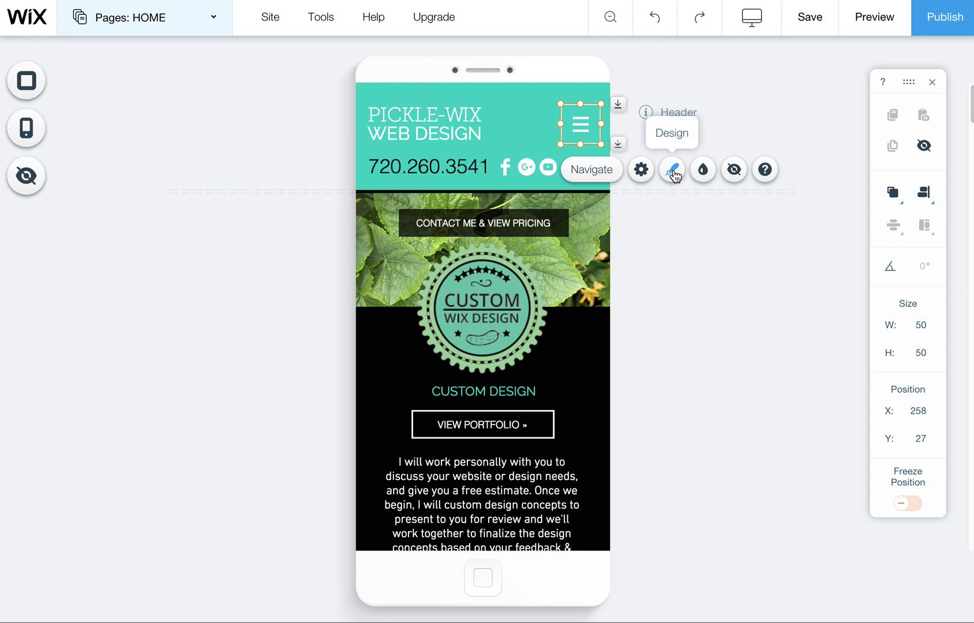
{"action": "left_click", "coordinate": [604, 162]}
{"action": "left_click", "coordinate": [581, 123]}
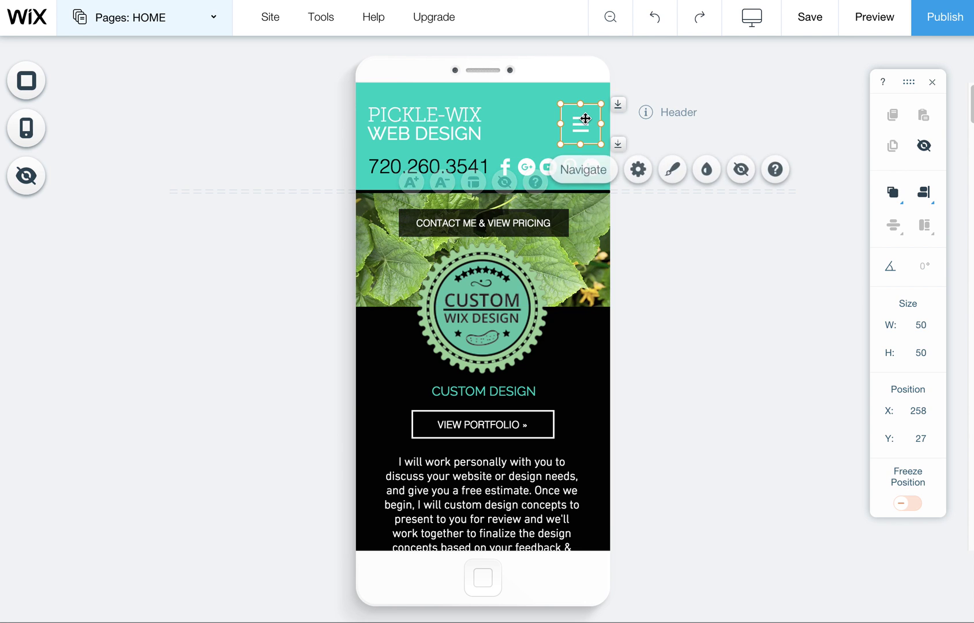
- Open the mobile menu's Design panel and choose Customize Design to preview the expanded menu
{"action": "left_click", "coordinate": [672, 171]}
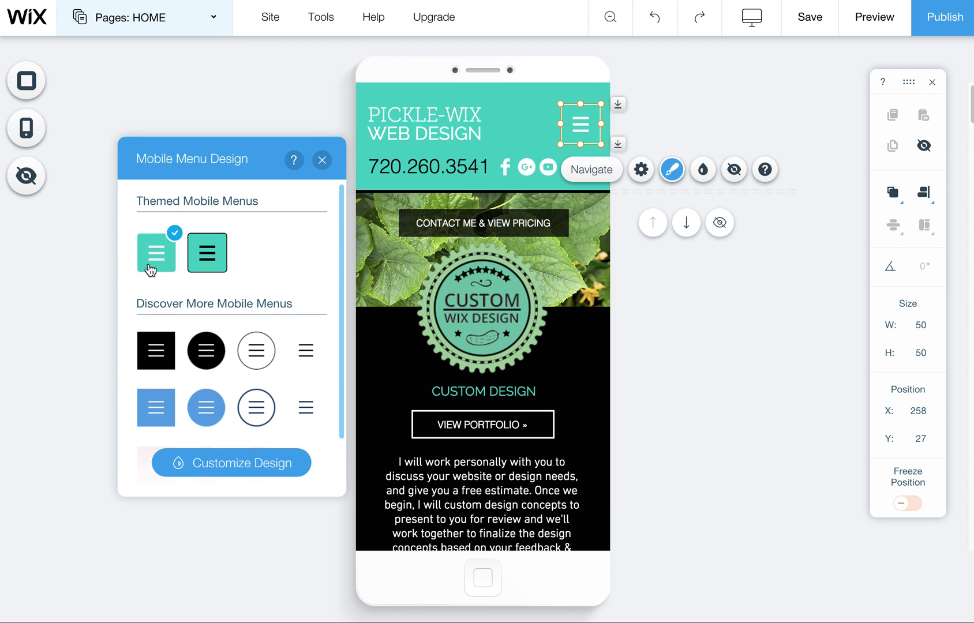
{"action": "left_click", "coordinate": [234, 472]}
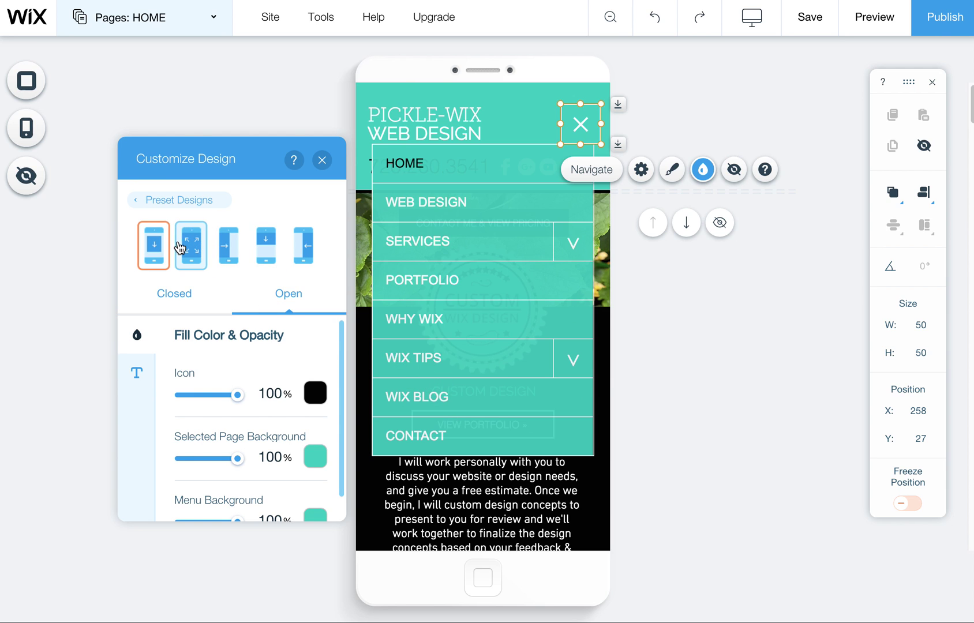
{"action": "left_click", "coordinate": [267, 254]}
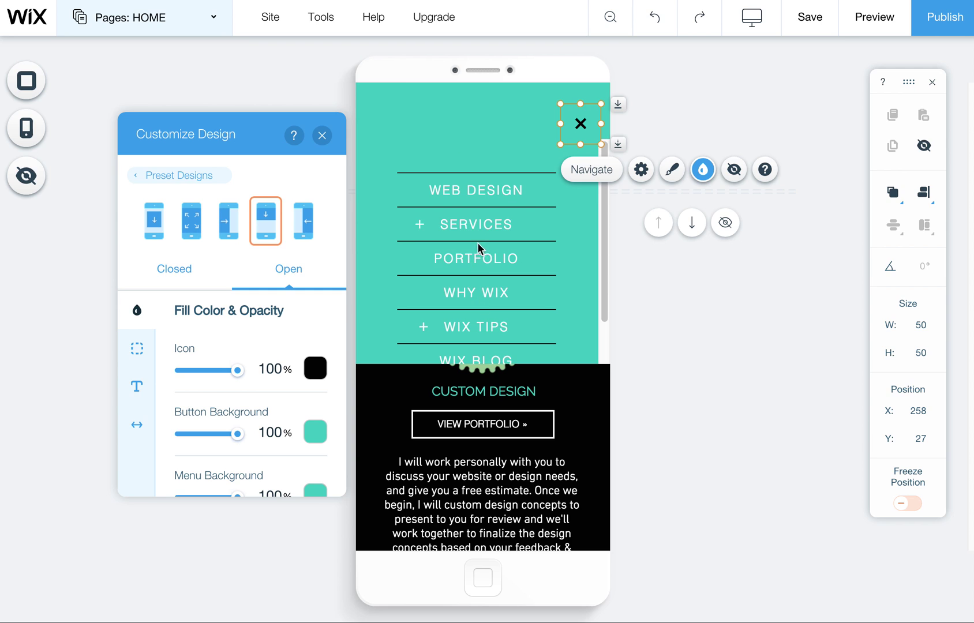
{"action": "left_click", "coordinate": [228, 227]}
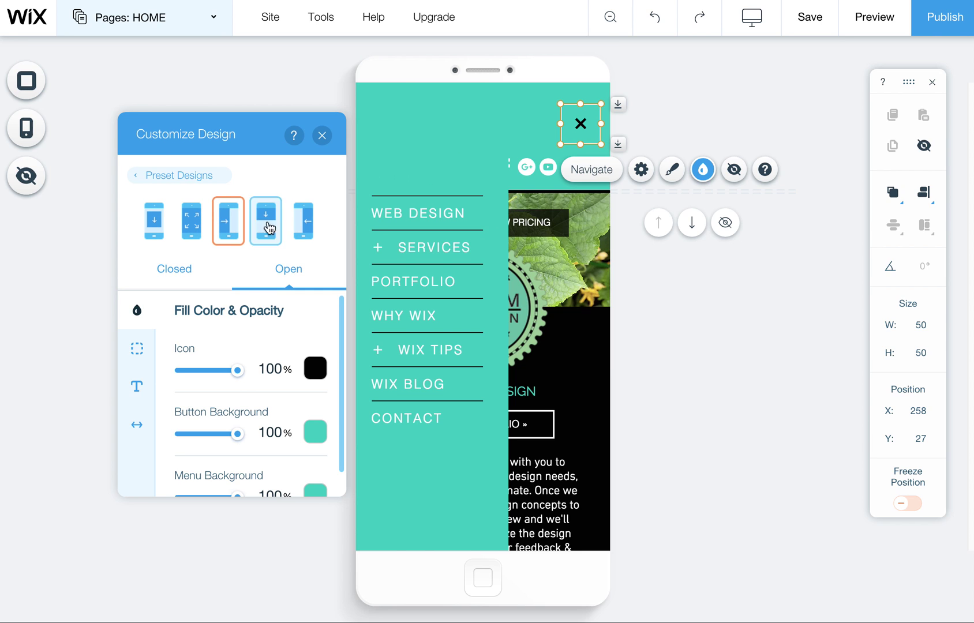
{"action": "left_click", "coordinate": [303, 225]}
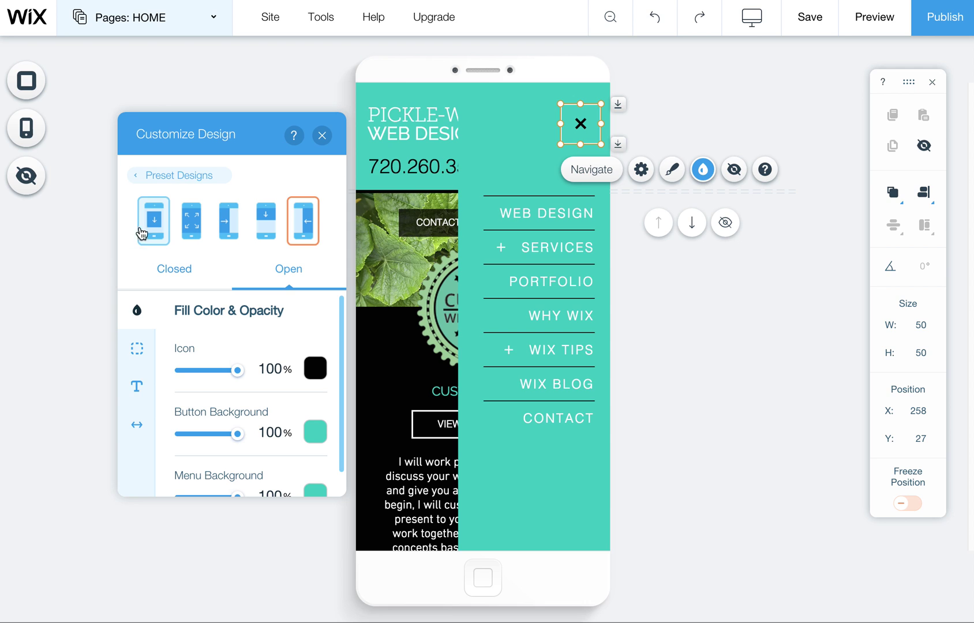
{"action": "left_click", "coordinate": [153, 230]}
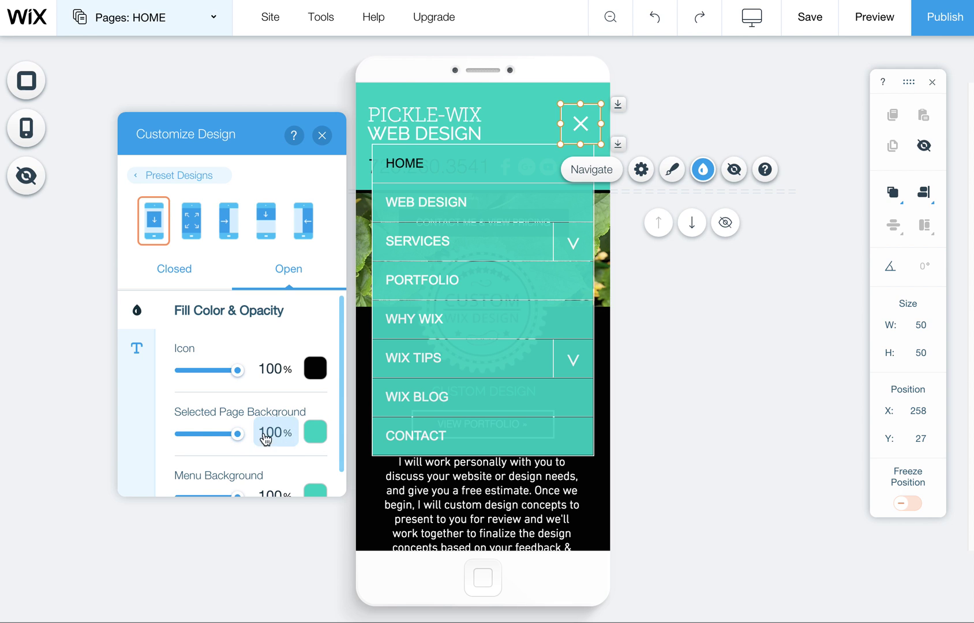
- Adjust the Fill Color & Opacity sliders, setting the menu background to 96% opacity
{"action": "mouse_move", "coordinate": [236, 435]}
{"action": "left_mouse_down"}
{"action": "mouse_move", "coordinate": [199, 433]}
{"action": "mouse_move", "coordinate": [244, 439]}
{"action": "left_mouse_up"}
{"action": "left_click_drag", "start_coordinate": [217, 371], "coordinate": [236, 494]}
{"action": "scroll", "coordinate": [222, 476], "scroll_direction": "down", "scroll_amount": 1}
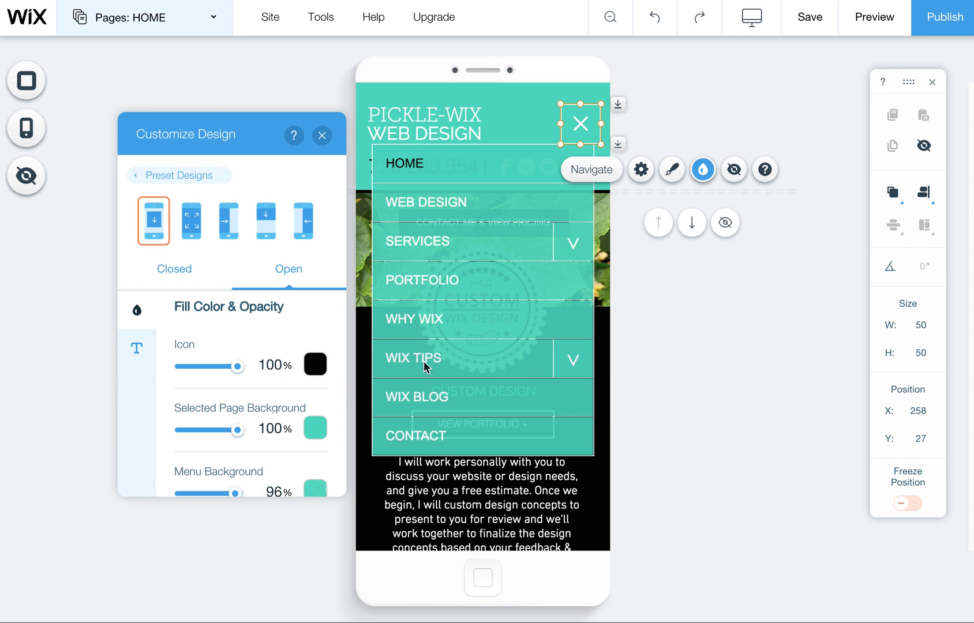
- Compare the preset menu layouts and settle on the fifth, a teal panel sliding in from the right
{"action": "left_click", "coordinate": [201, 207]}
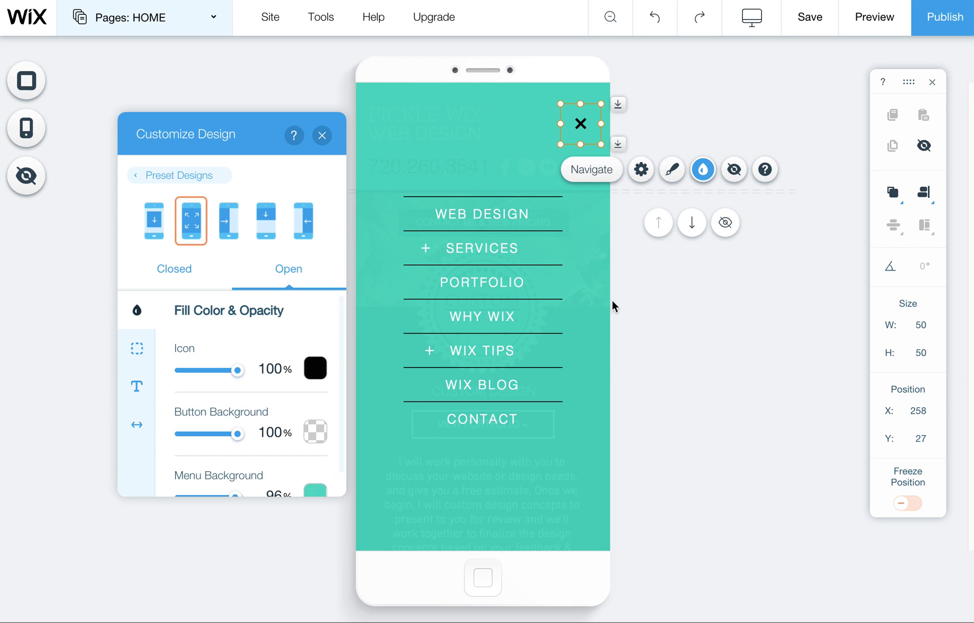
{"action": "left_click", "coordinate": [268, 227]}
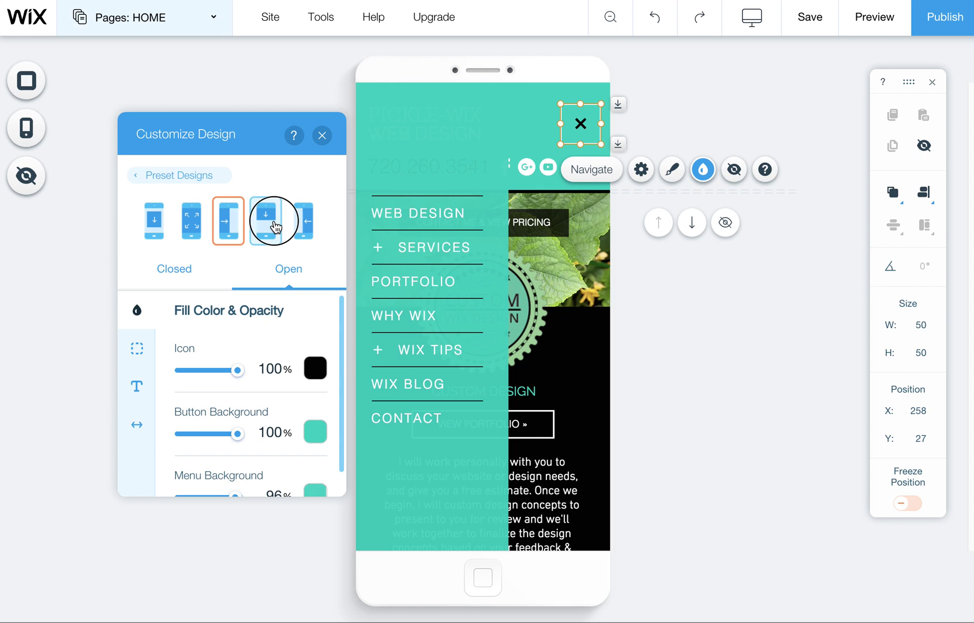
{"action": "left_click", "coordinate": [304, 228]}
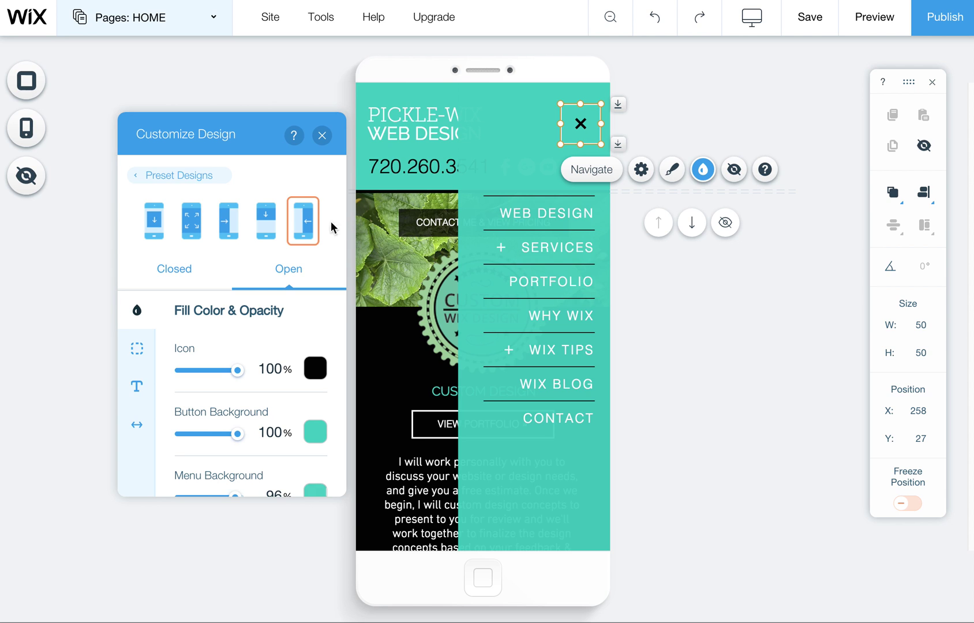
{"action": "left_click", "coordinate": [273, 229]}
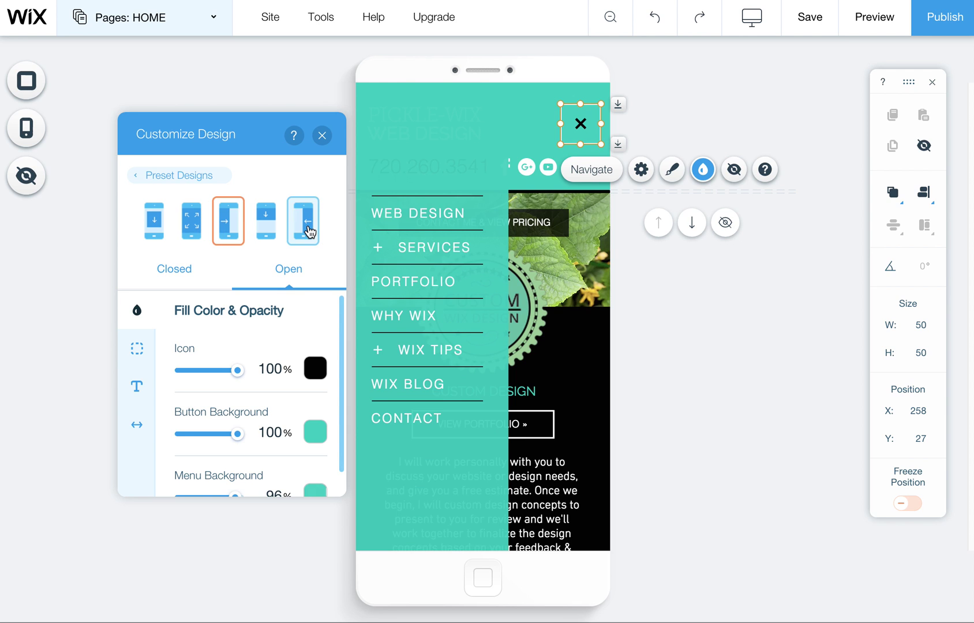
{"action": "left_click", "coordinate": [307, 229]}
{"action": "left_click", "coordinate": [193, 230]}
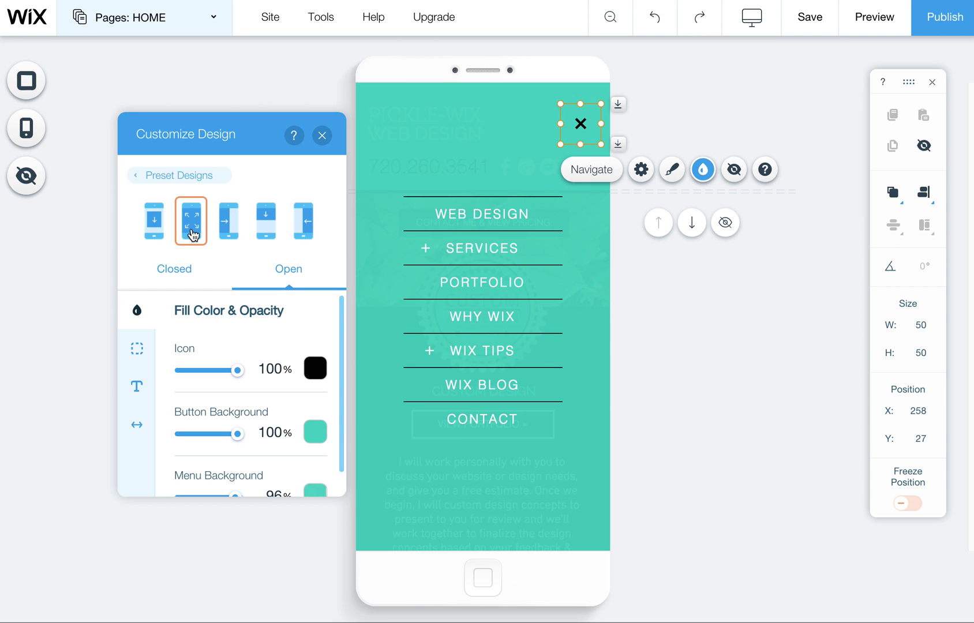
{"action": "left_click", "coordinate": [236, 232]}
{"action": "left_click", "coordinate": [168, 229]}
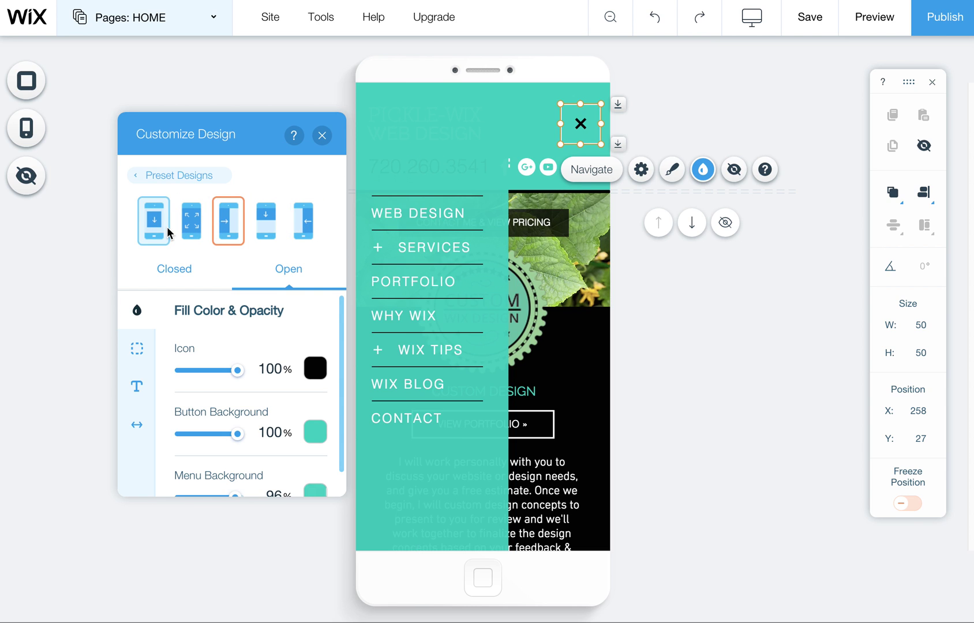
{"action": "left_click", "coordinate": [186, 223]}
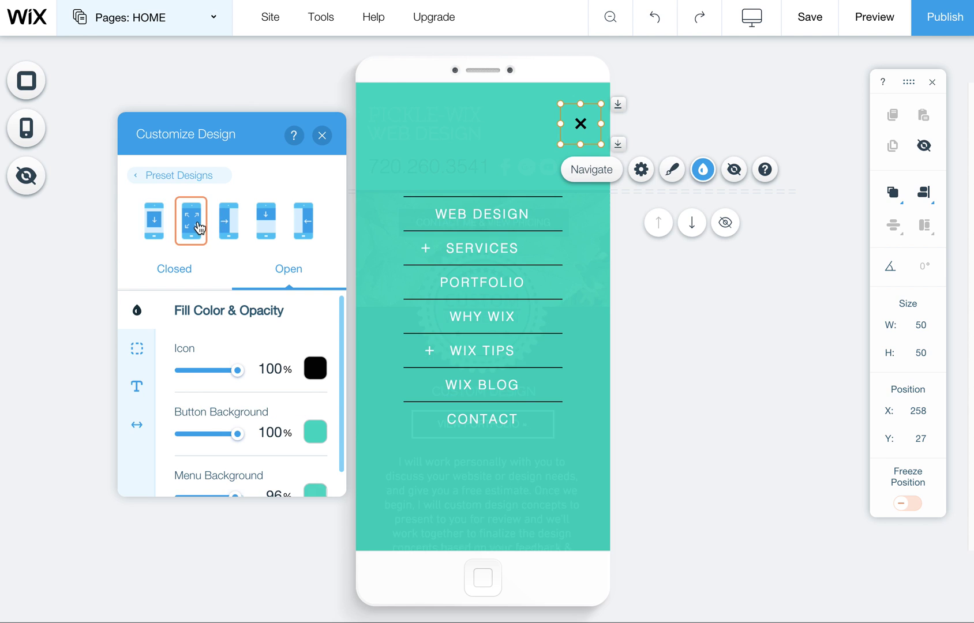
{"action": "left_click", "coordinate": [304, 227]}
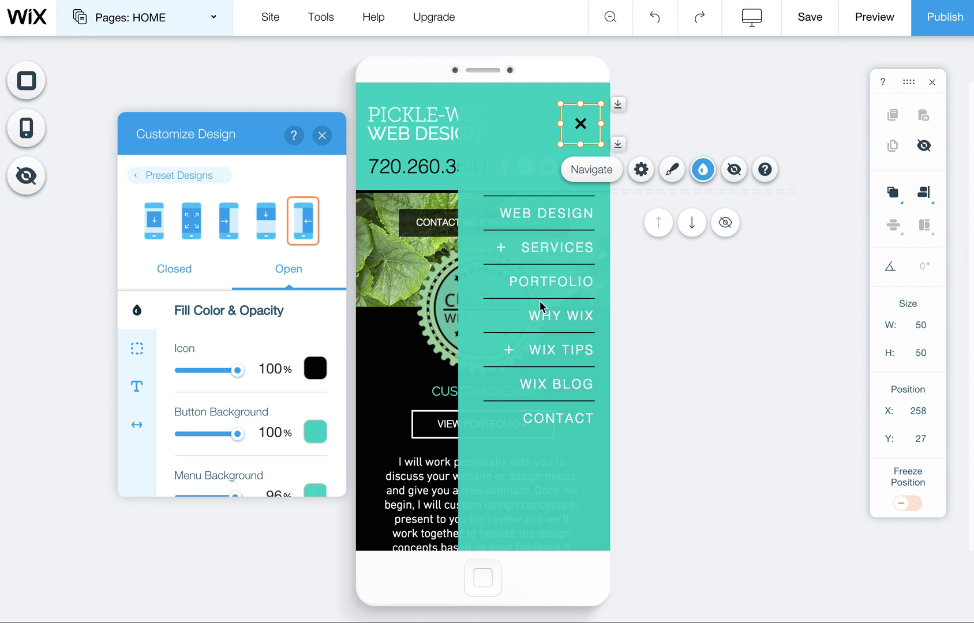
- Close the menu design settings and move the menu icon up-left to X 251, Y 18
{"action": "left_click", "coordinate": [322, 135]}
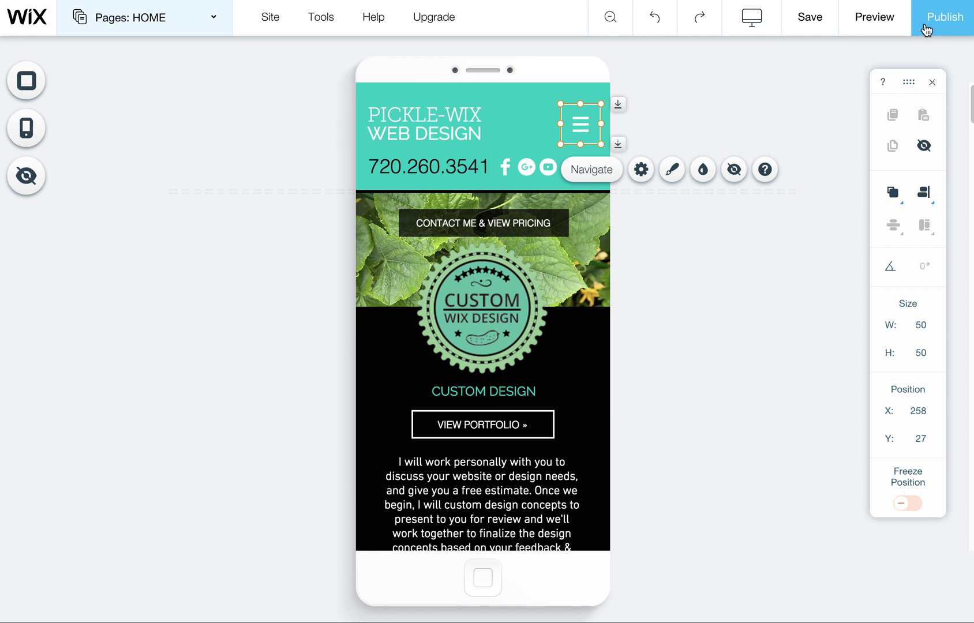
{"action": "mouse_move", "coordinate": [947, 32]}
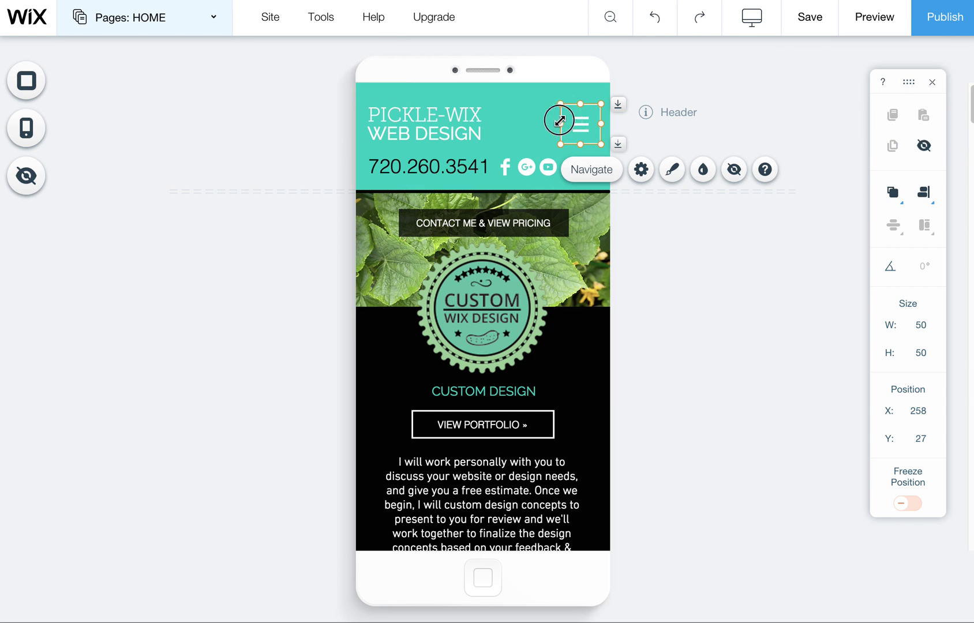
{"action": "mouse_move", "coordinate": [561, 120]}
{"action": "left_mouse_down"}
{"action": "mouse_move", "coordinate": [513, 131]}
{"action": "mouse_move", "coordinate": [452, 181]}
{"action": "mouse_move", "coordinate": [542, 187]}
{"action": "mouse_move", "coordinate": [578, 115]}
{"action": "left_mouse_up"}
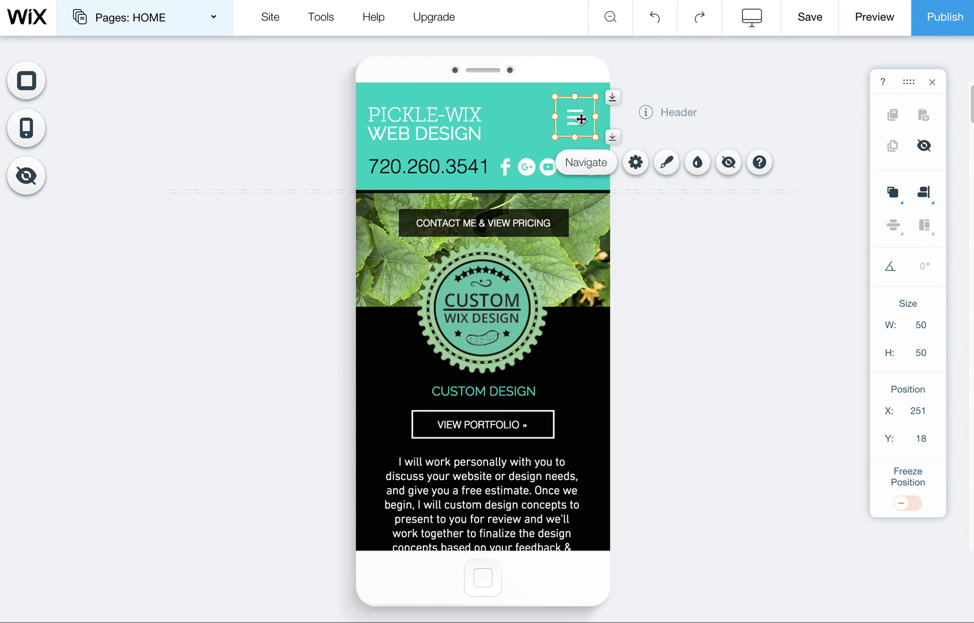
{"action": "left_click", "coordinate": [501, 223]}
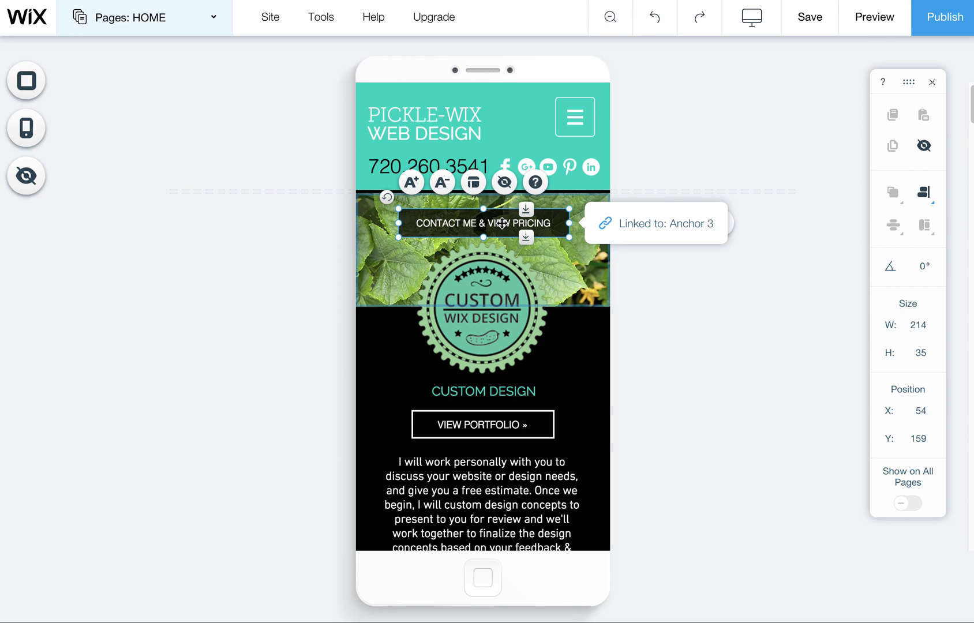